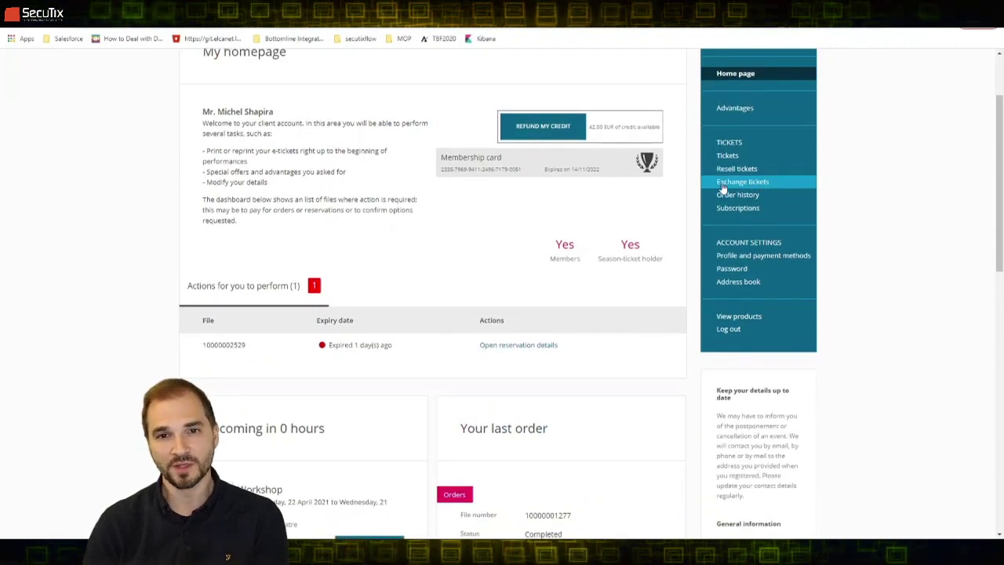
# Open the list of tickets eligible for exchange and review the tariff, seat and date/time change options for Flamenco !
pyautogui.click(780, 185)
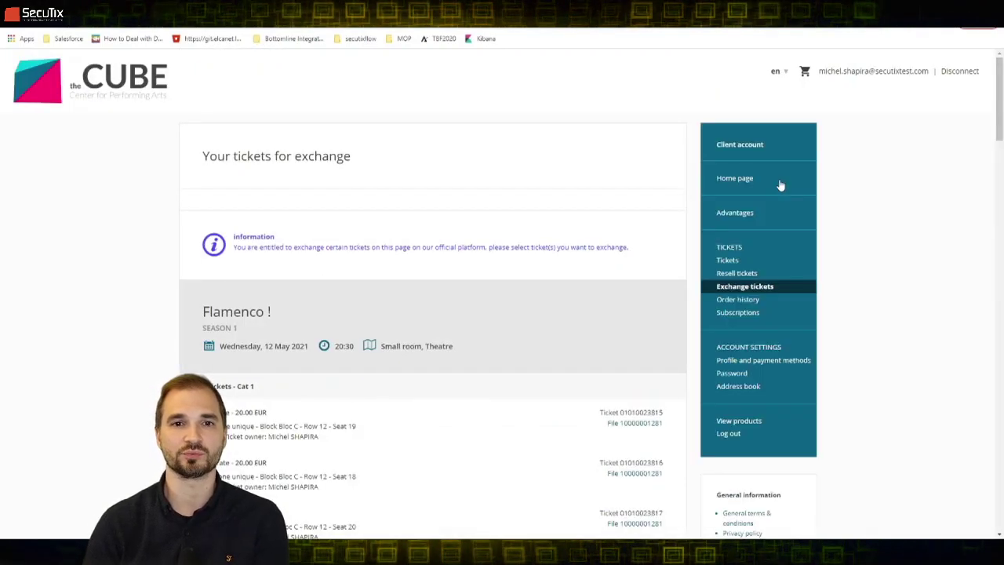
pyautogui.scroll(-2, 181, 214)
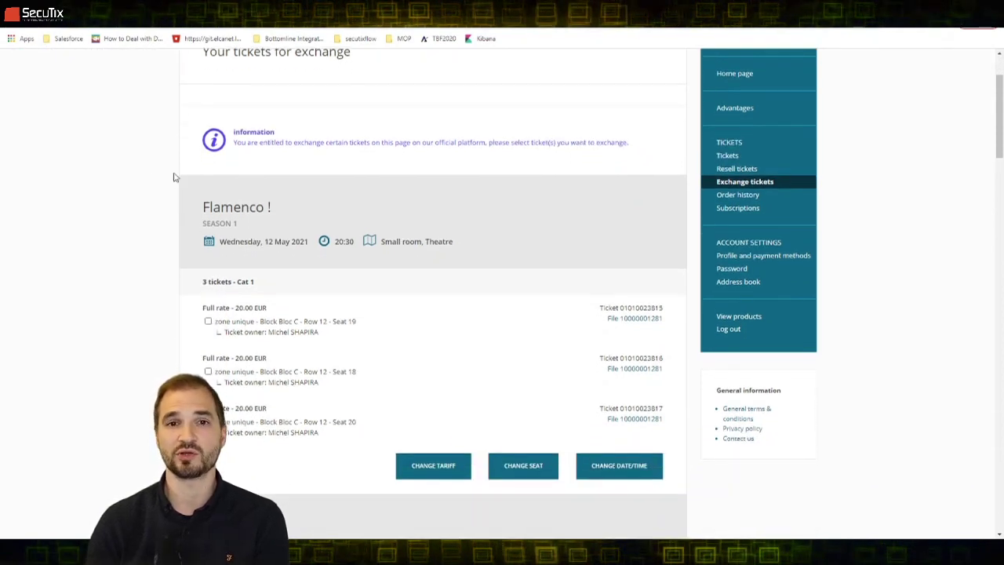
pyautogui.scroll(-3, 175, 176)
pyautogui.scroll(-3, 177, 181)
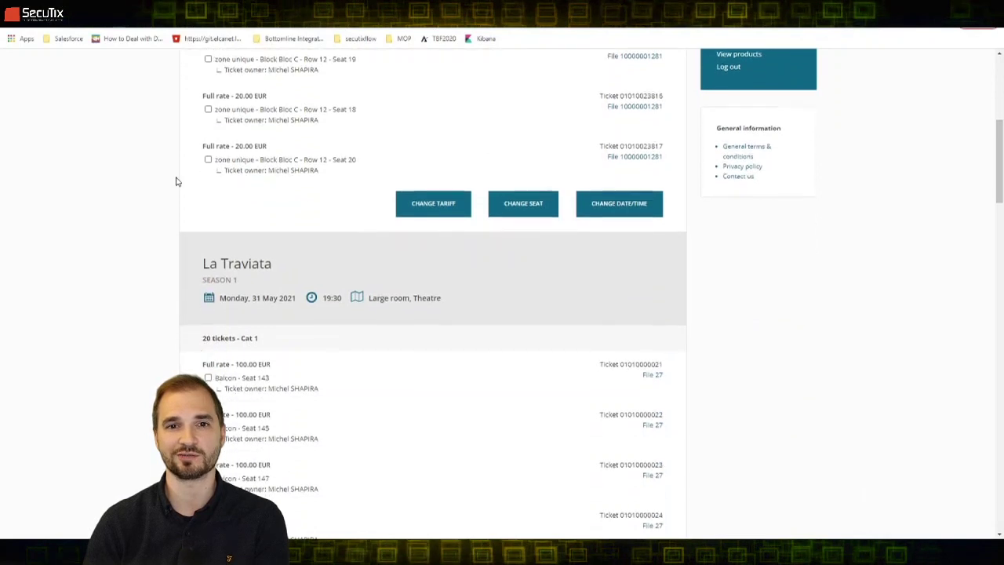
pyautogui.scroll(3, 180, 180)
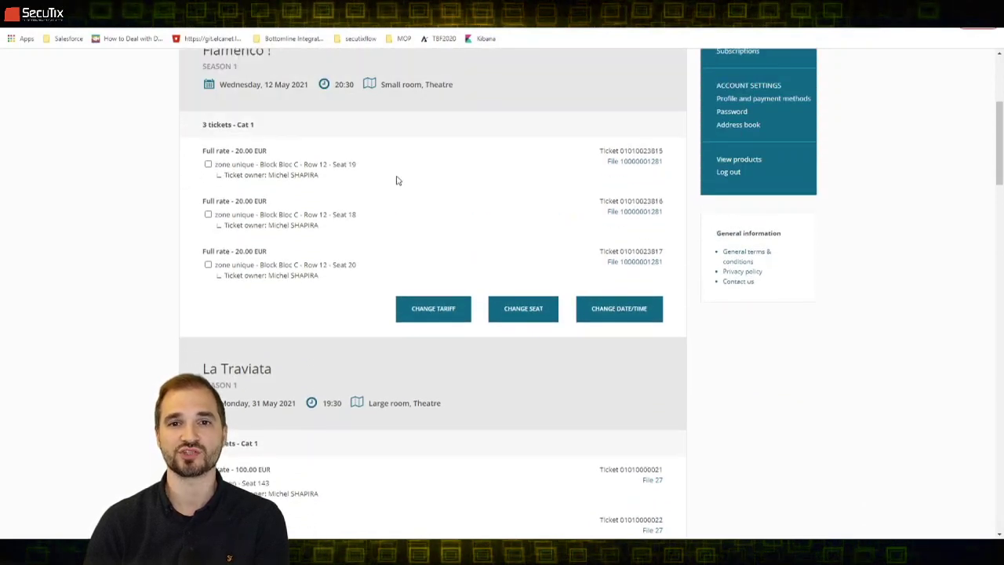
pyautogui.moveTo(451, 317)
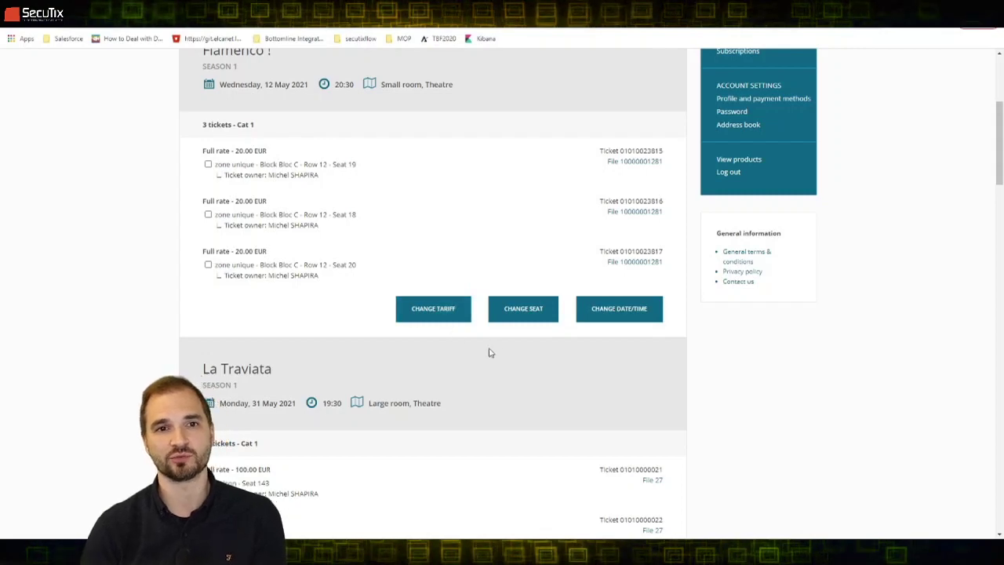
pyautogui.moveTo(533, 317)
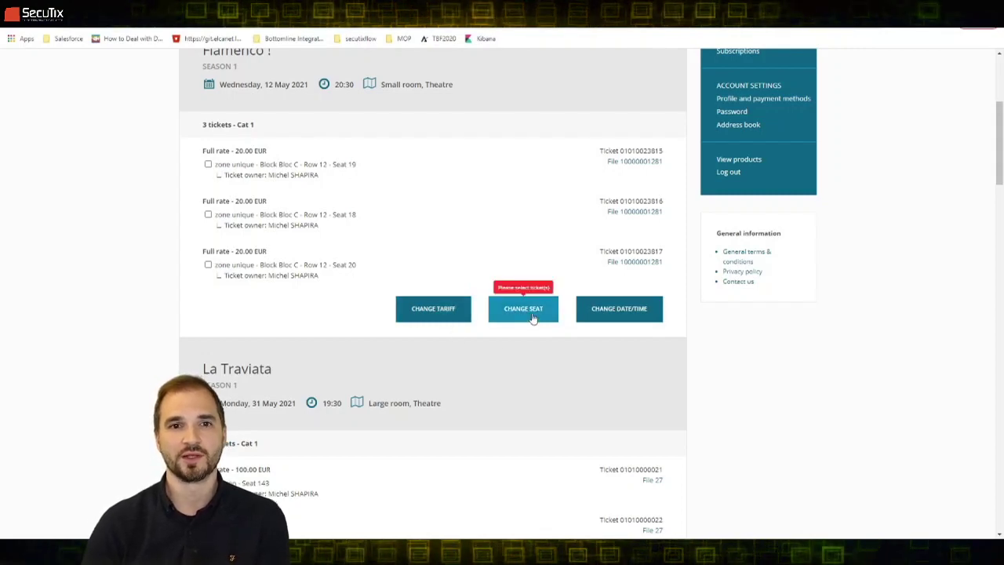
pyautogui.moveTo(648, 324)
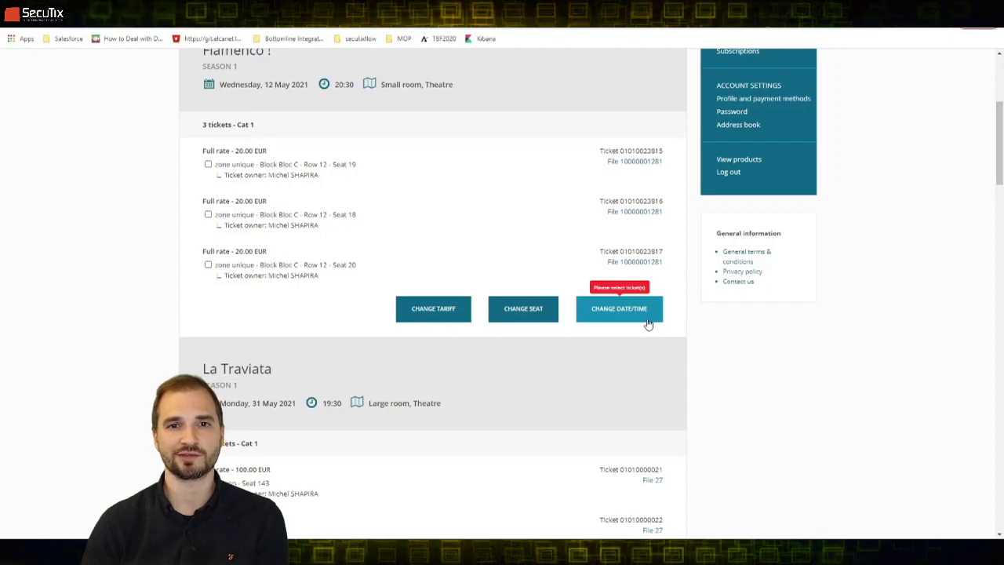
# Exchange the Flamenco ticket for Row 12 - Seat 19 to the Reduced rate of 15.00 EUR, add it to the exchange cart and accept the forfeited value.
pyautogui.click(208, 165)
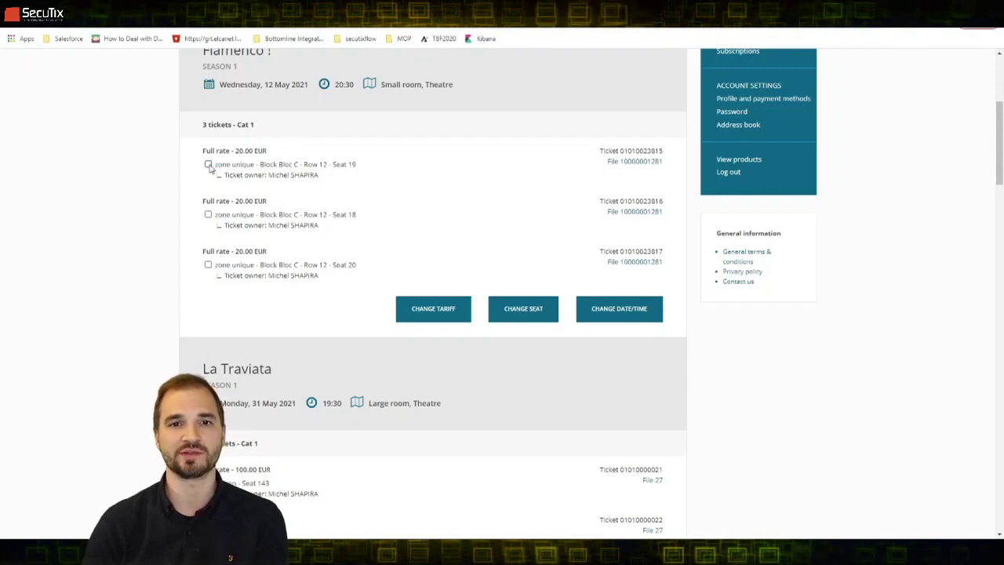
pyautogui.click(441, 309)
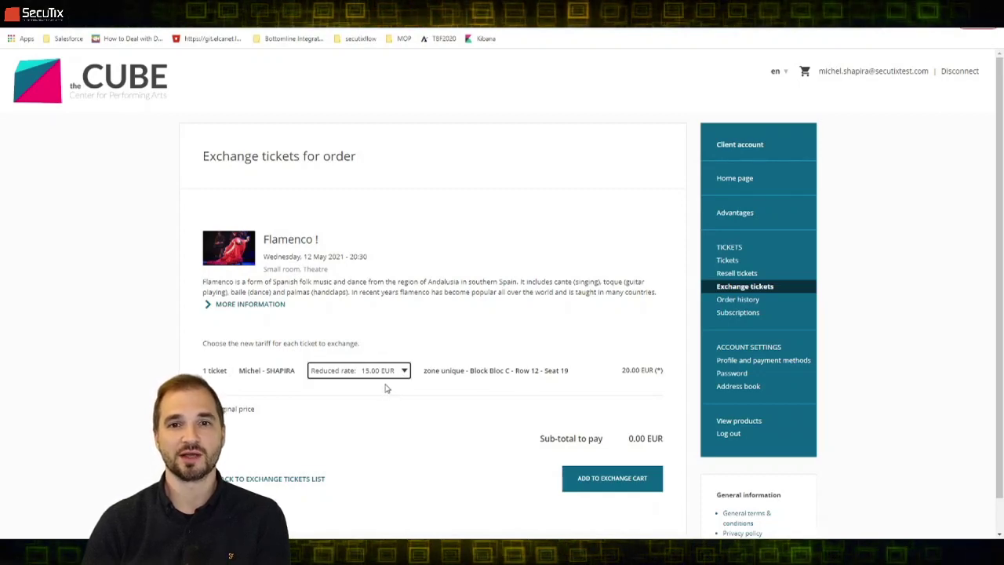
pyautogui.click(615, 481)
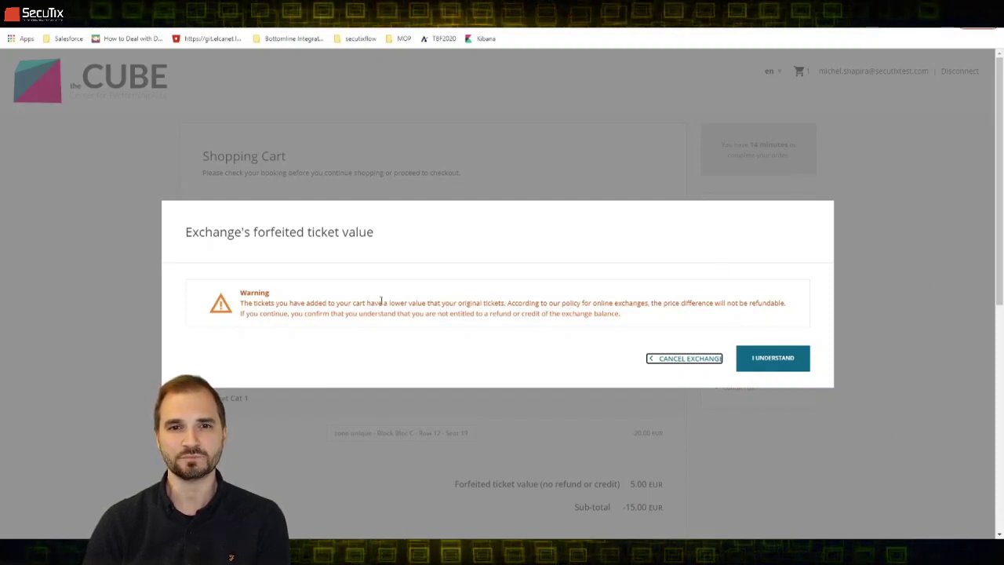
pyautogui.click(776, 370)
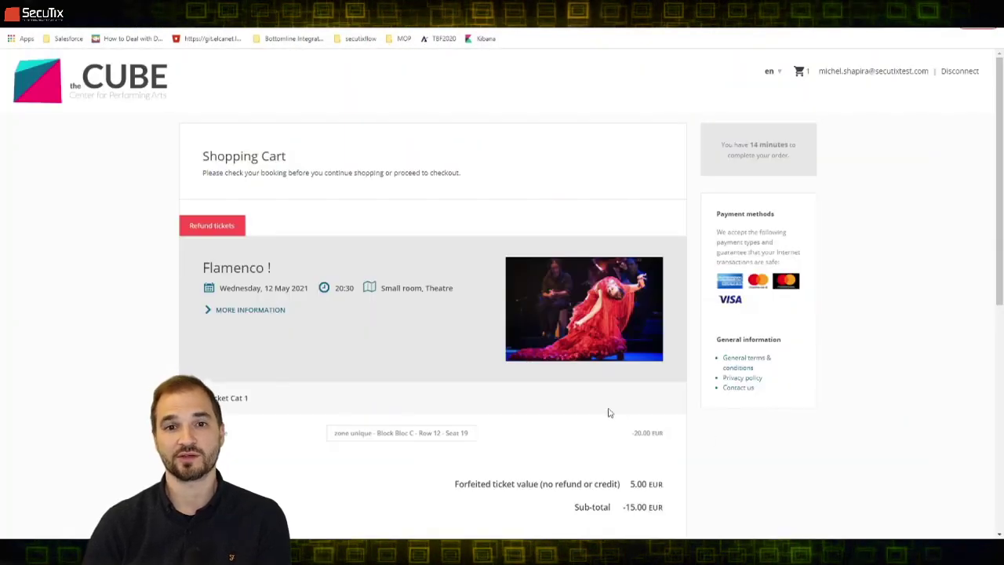
# Review the shopping cart, proceed with the exchange and continue with E-ticket as the delivery method.
pyautogui.scroll(-2, 596, 392)
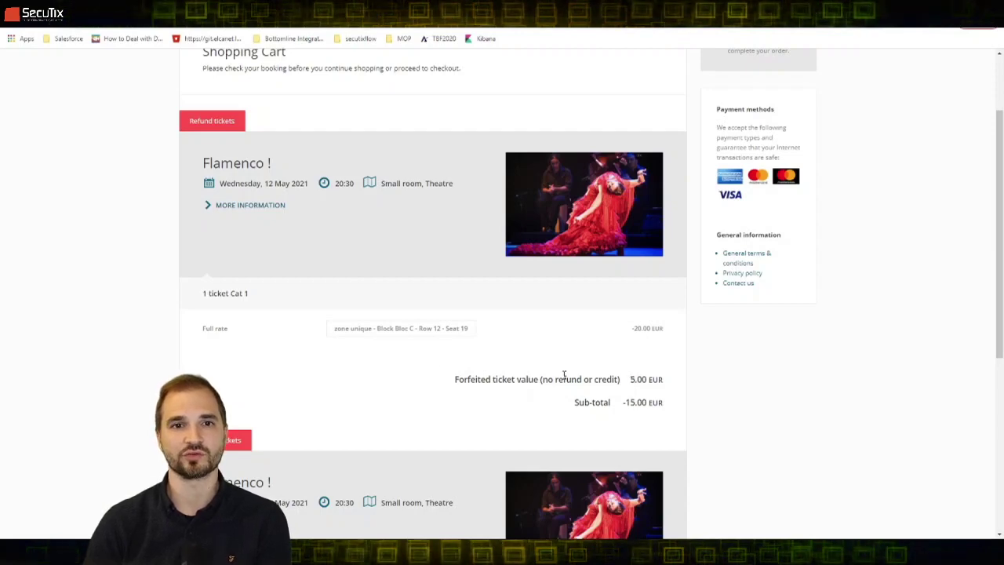
pyautogui.scroll(-5, 510, 359)
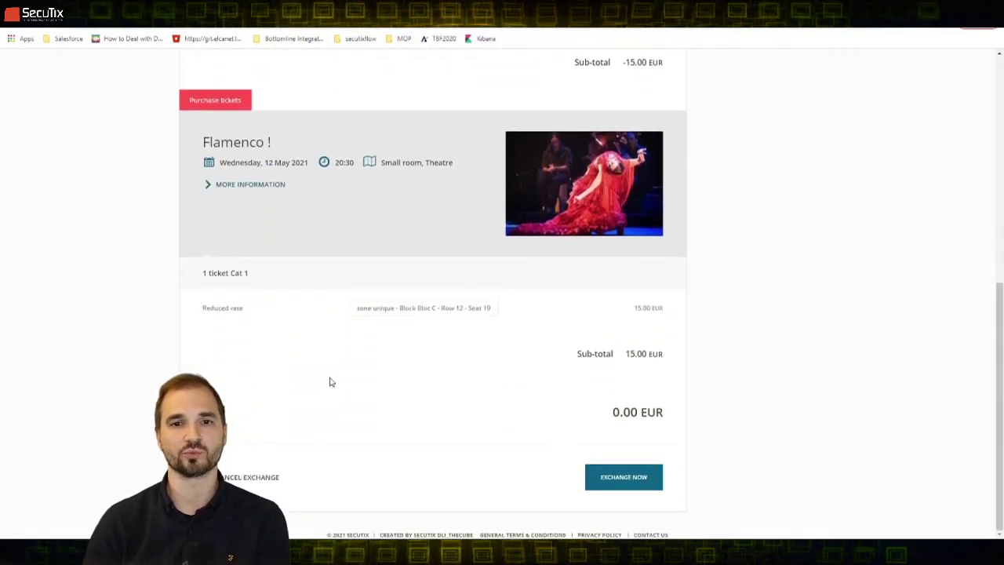
pyautogui.click(628, 486)
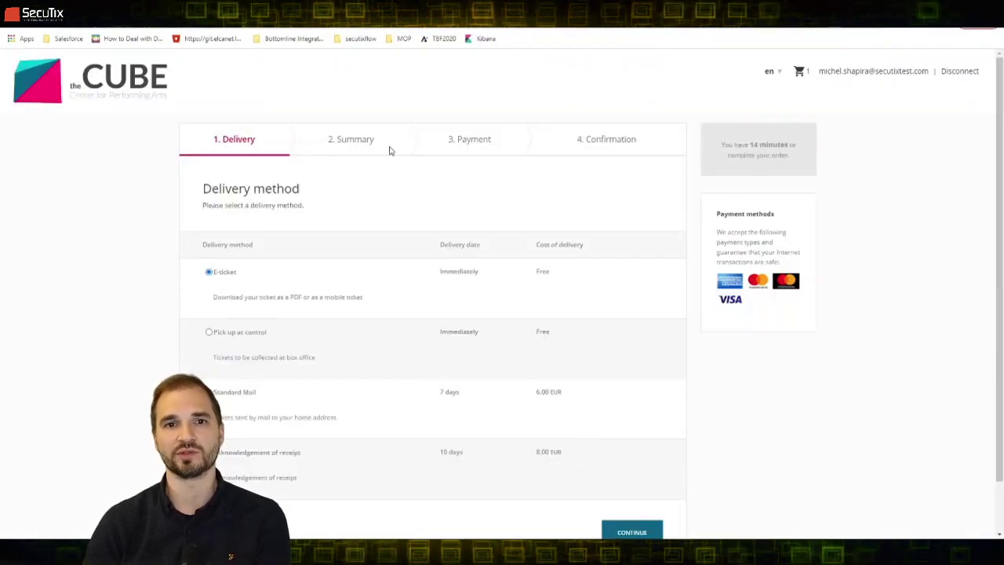
pyautogui.scroll(-1, 319, 329)
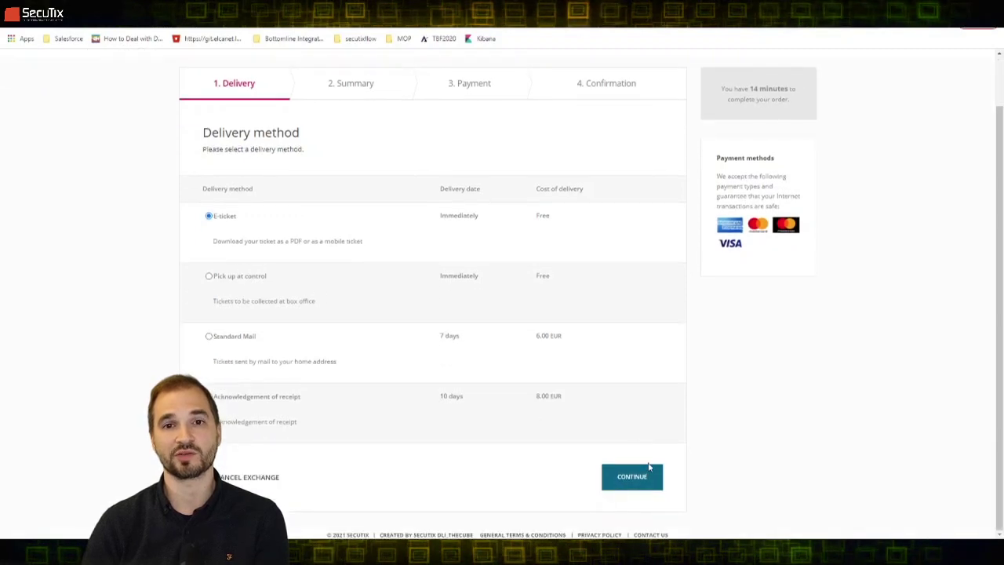
pyautogui.click(649, 467)
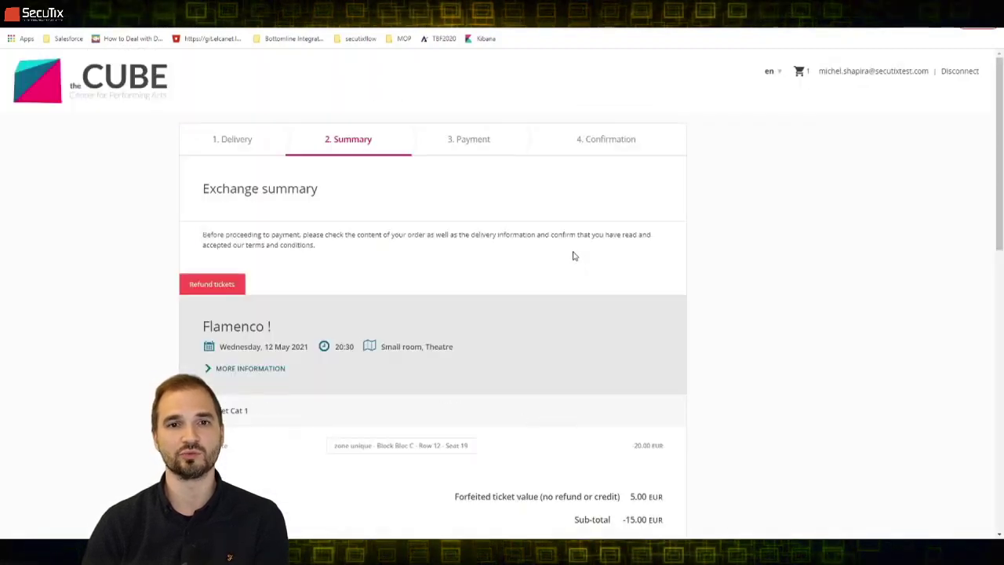
# Review the exchange summary, accept the terms and conditions, and cancel the whole exchange.
pyautogui.scroll(-2, 705, 308)
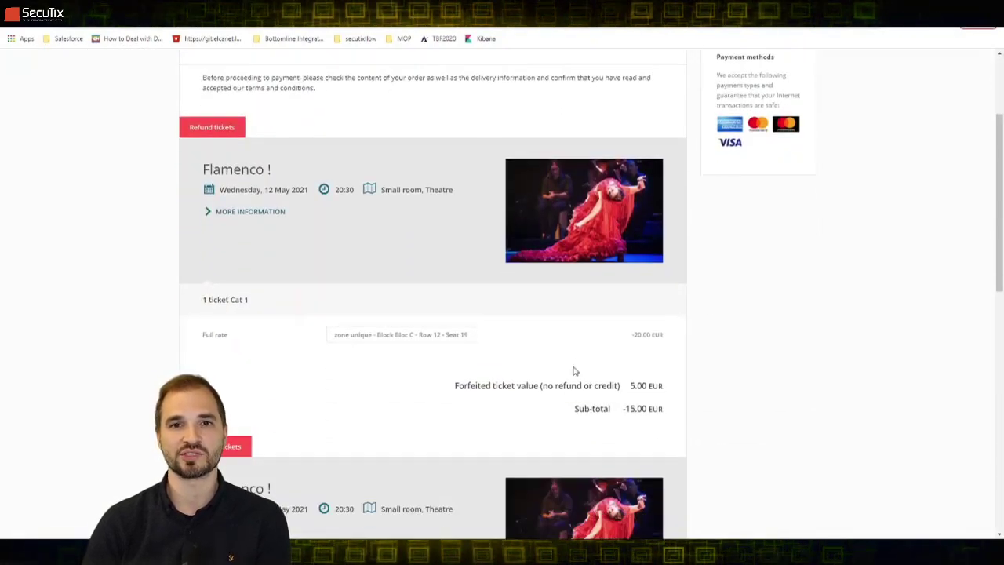
pyautogui.scroll(-2, 574, 371)
pyautogui.scroll(1, 379, 287)
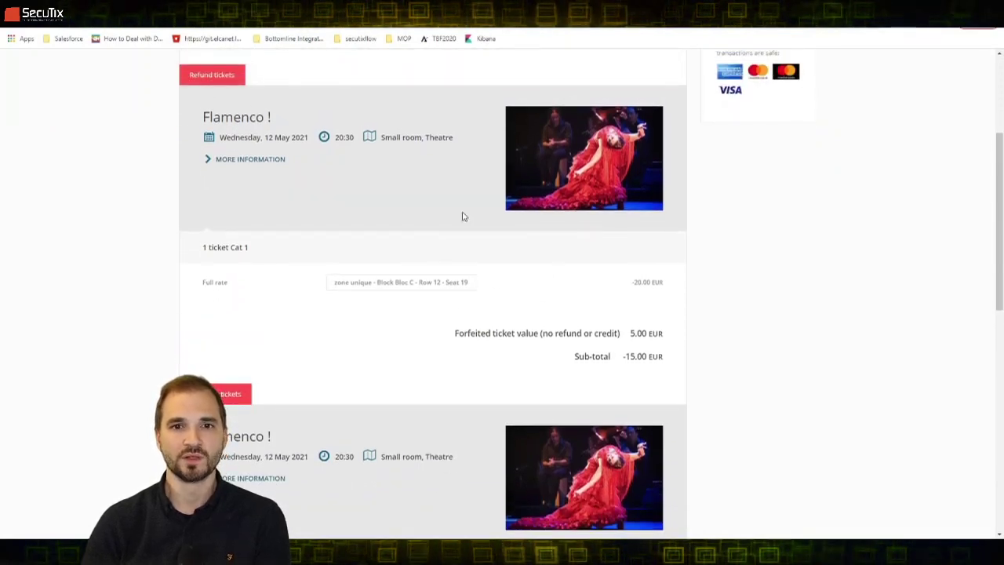
pyautogui.scroll(-2, 320, 363)
pyautogui.scroll(-5, 332, 393)
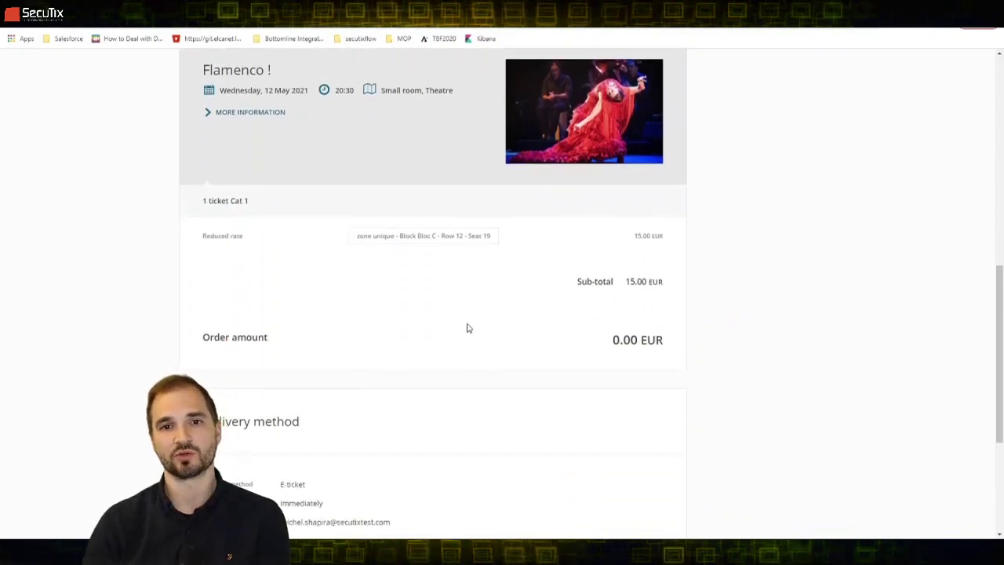
pyautogui.scroll(-3, 467, 328)
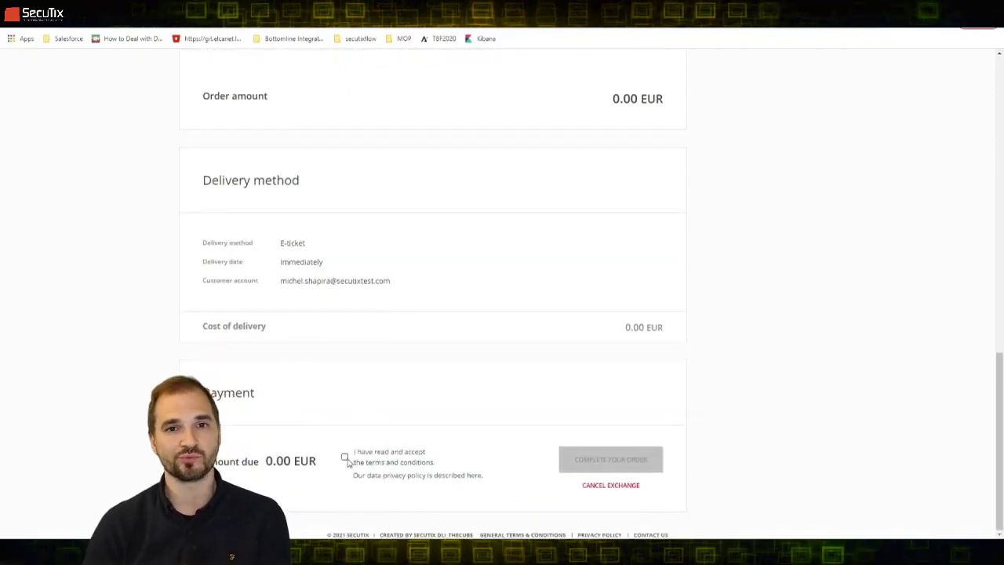
pyautogui.click(345, 458)
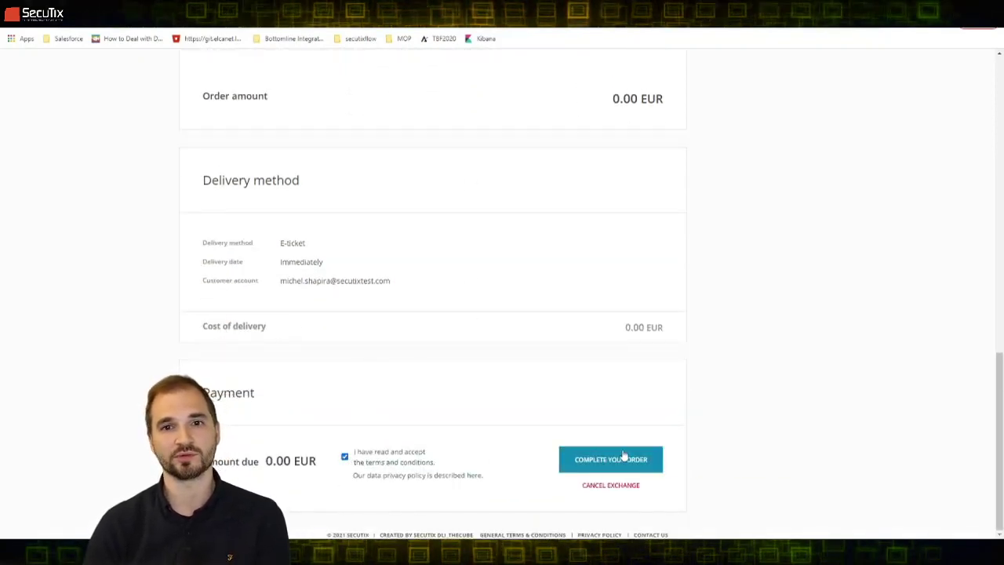
pyautogui.click(590, 486)
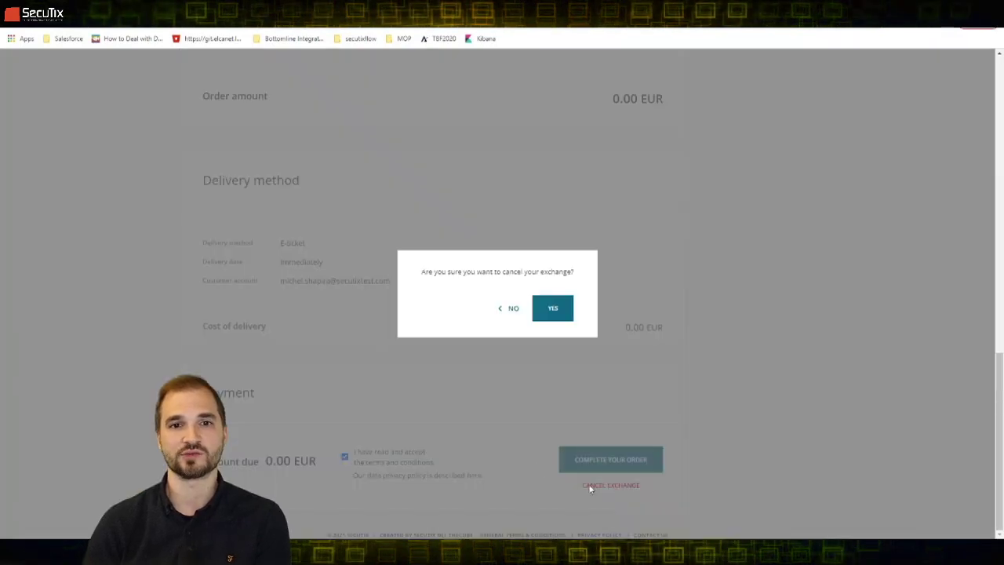
pyautogui.click(553, 309)
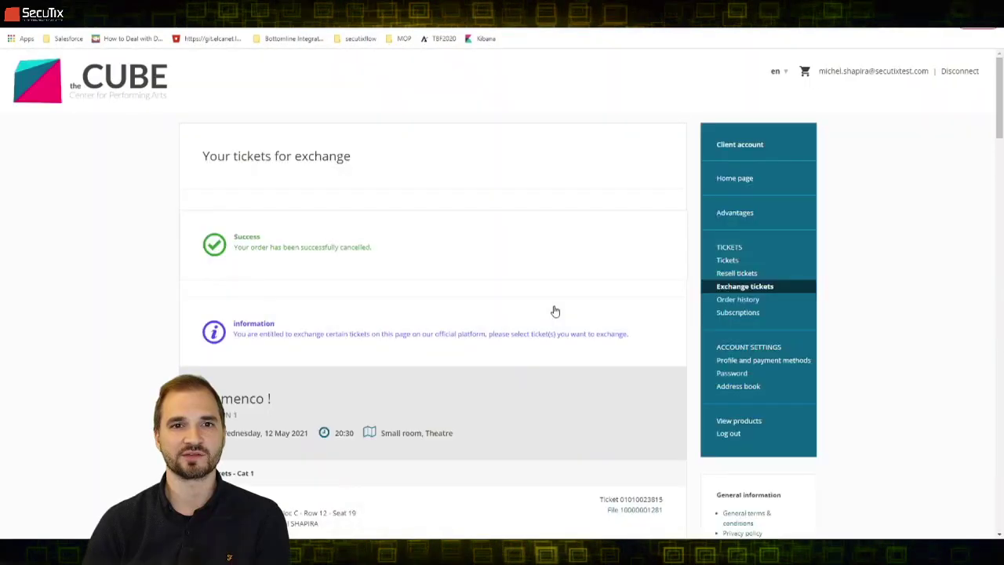
# Start a seat change for the Swan Lake ticket of Monday, 12 July 2021 in Amphithéâtre - Seat 51.
pyautogui.scroll(-3, 350, 384)
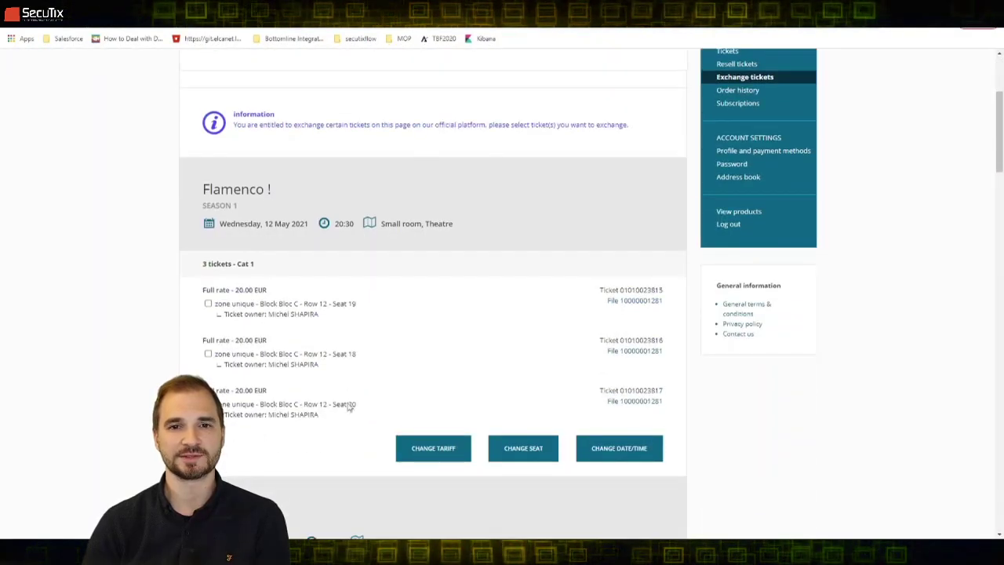
pyautogui.scroll(-15, 340, 447)
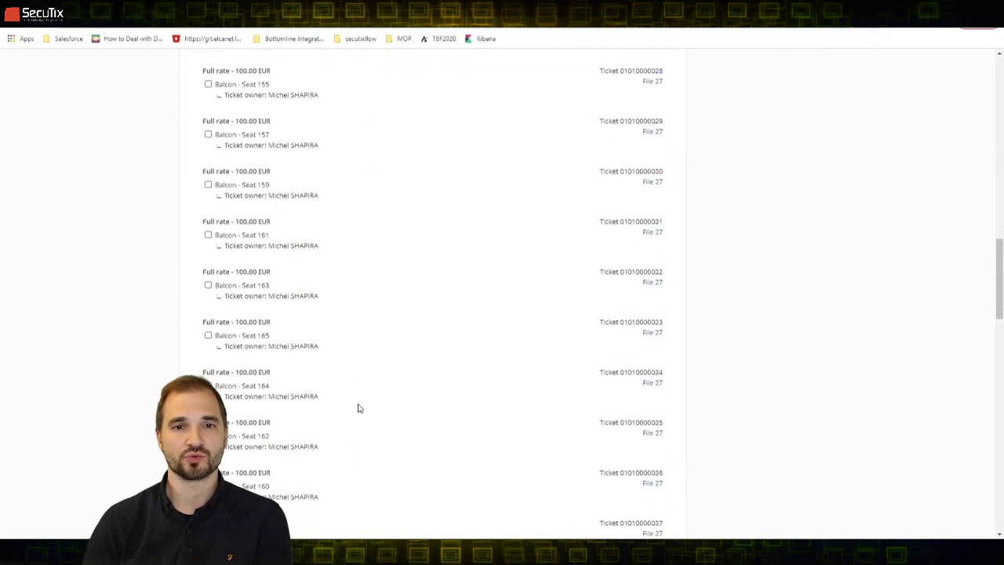
pyautogui.scroll(-3, 359, 407)
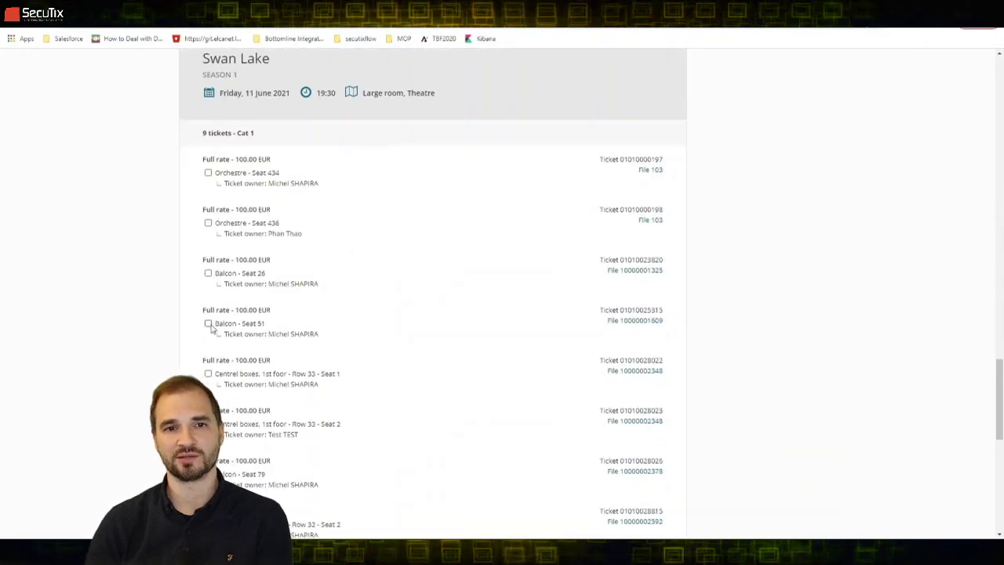
pyautogui.scroll(-8, 210, 328)
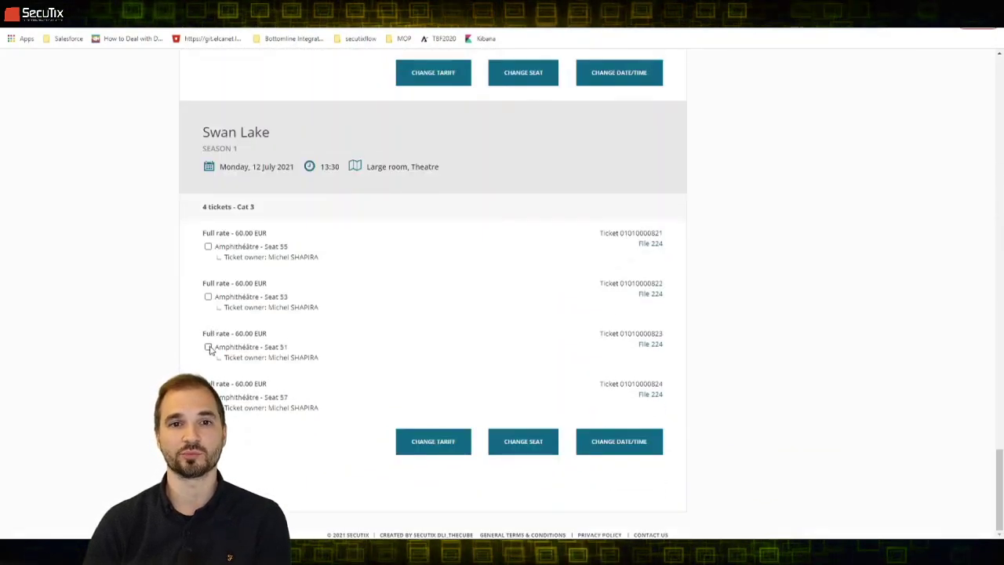
pyautogui.click(208, 347)
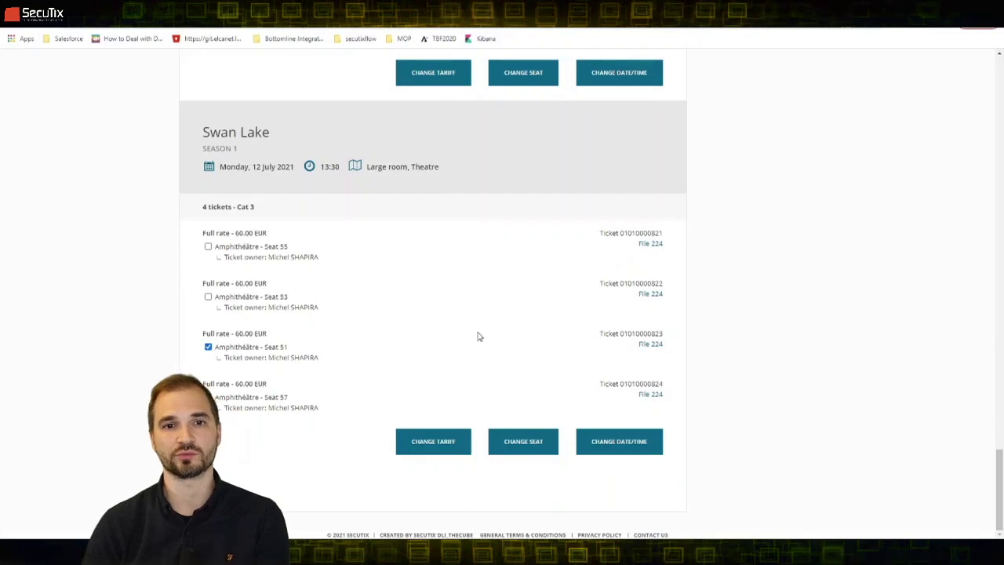
pyautogui.click(527, 441)
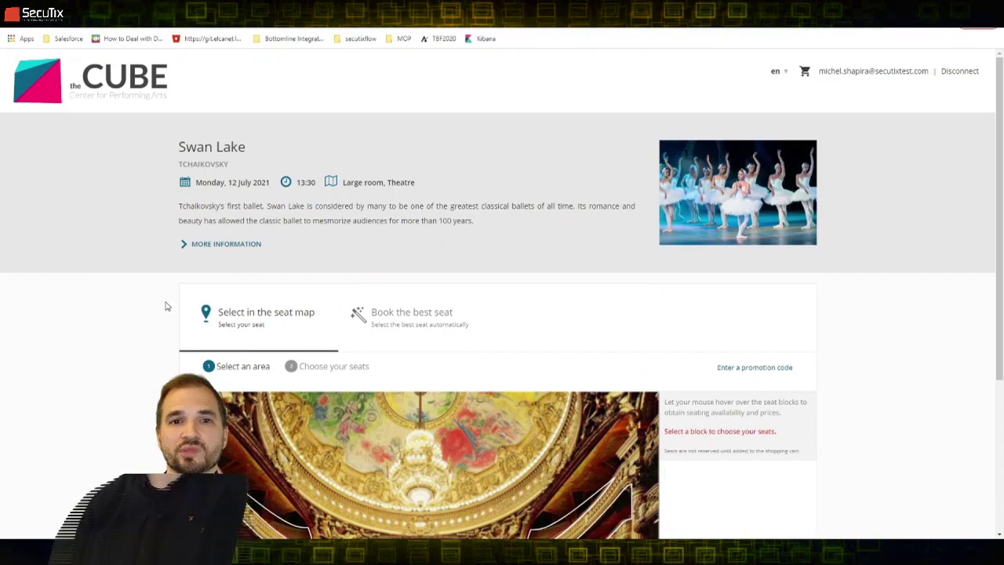
# Look over the areas in the Swan Lake seat map and switch to booking the best seat automatically.
pyautogui.scroll(-3, 166, 306)
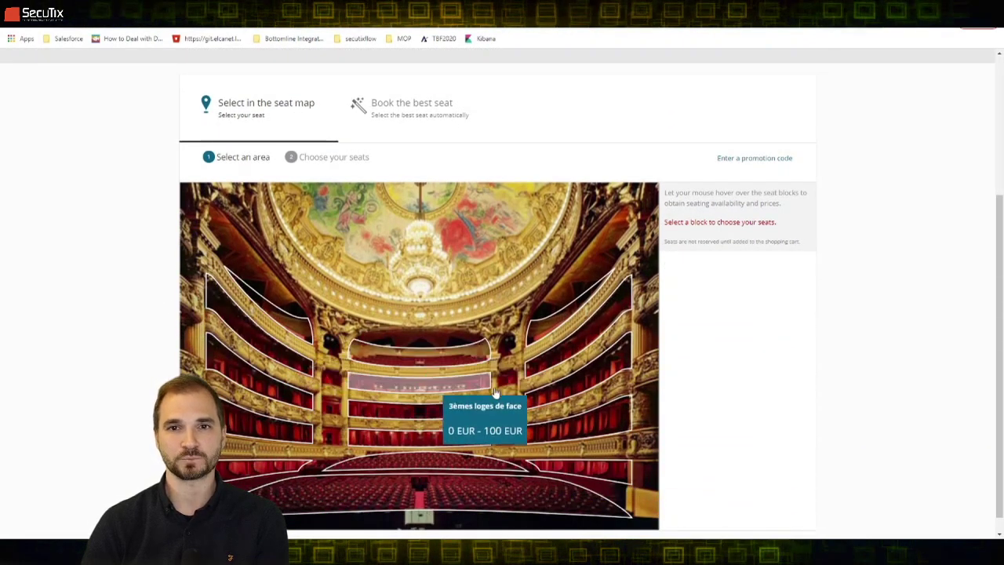
pyautogui.scroll(-1, 349, 420)
pyautogui.scroll(2, 362, 359)
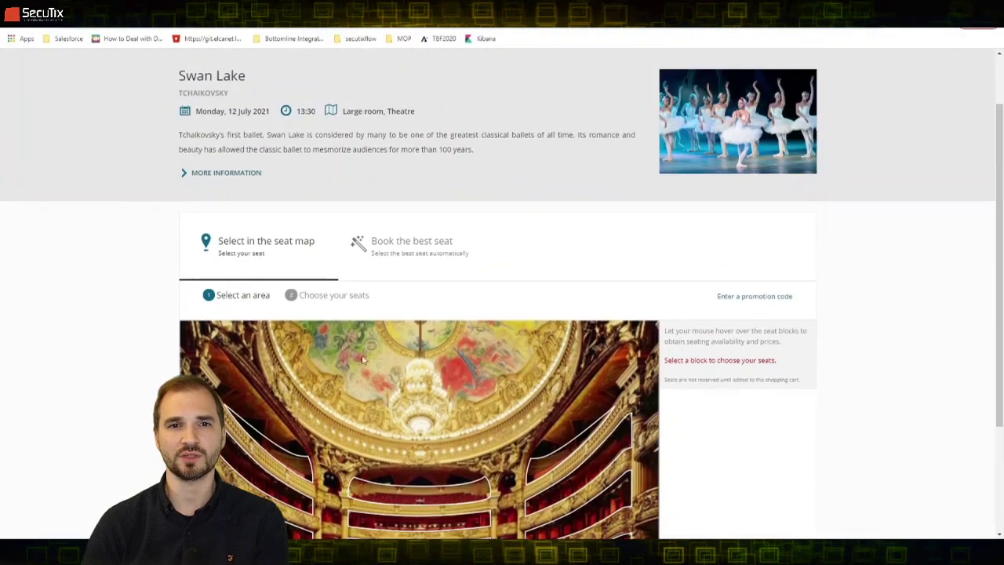
pyautogui.click(412, 243)
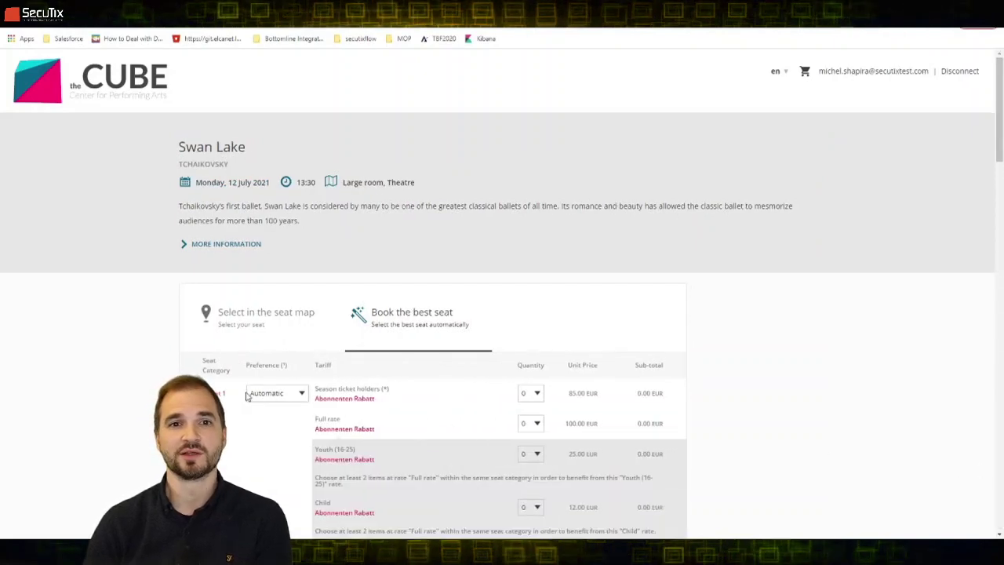
# Set the Full rate quantity in Cat 1 to 1 for Swan Lake and add the ticket to the cart.
pyautogui.scroll(-2, 508, 328)
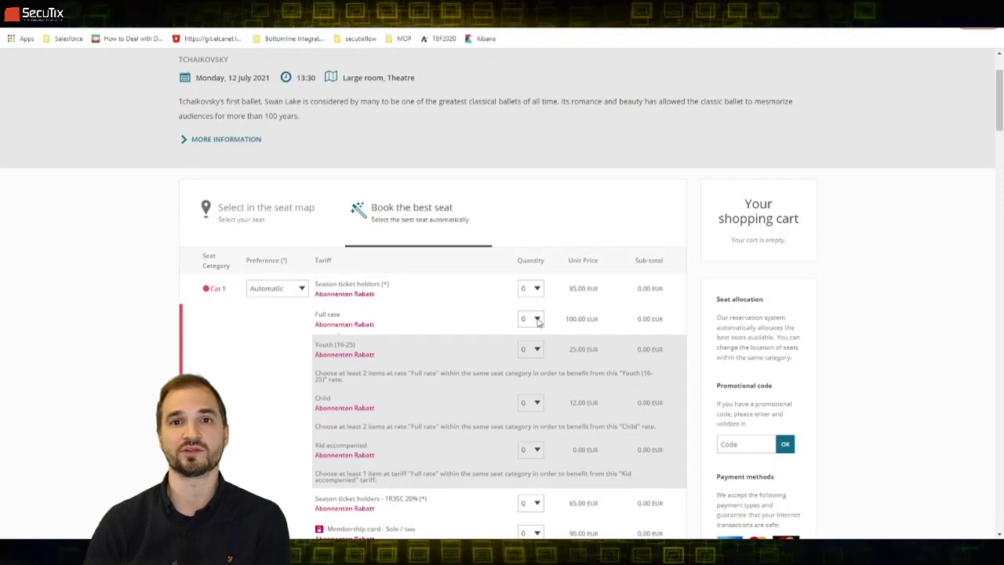
pyautogui.scroll(1, 538, 322)
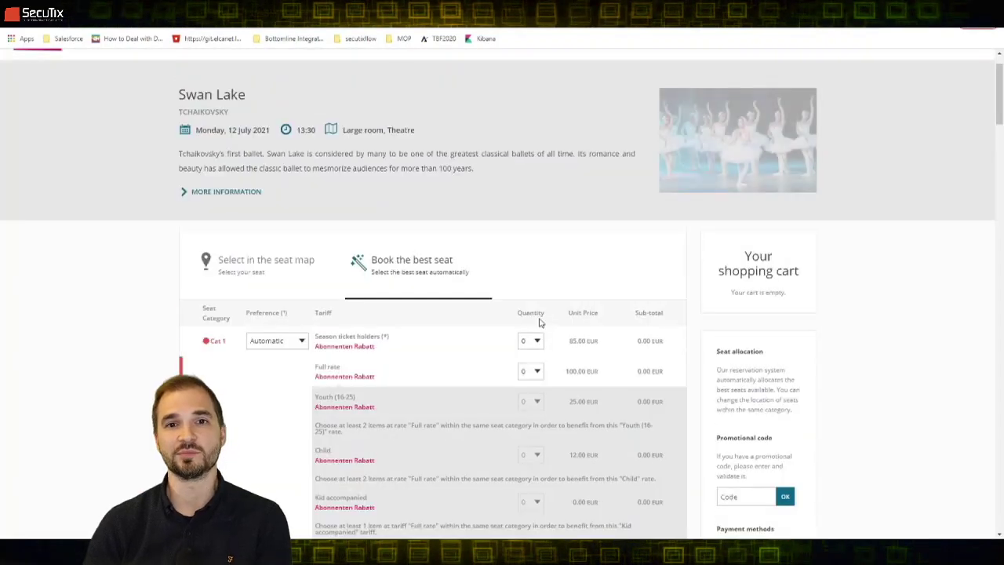
pyautogui.click(539, 375)
pyautogui.click(531, 401)
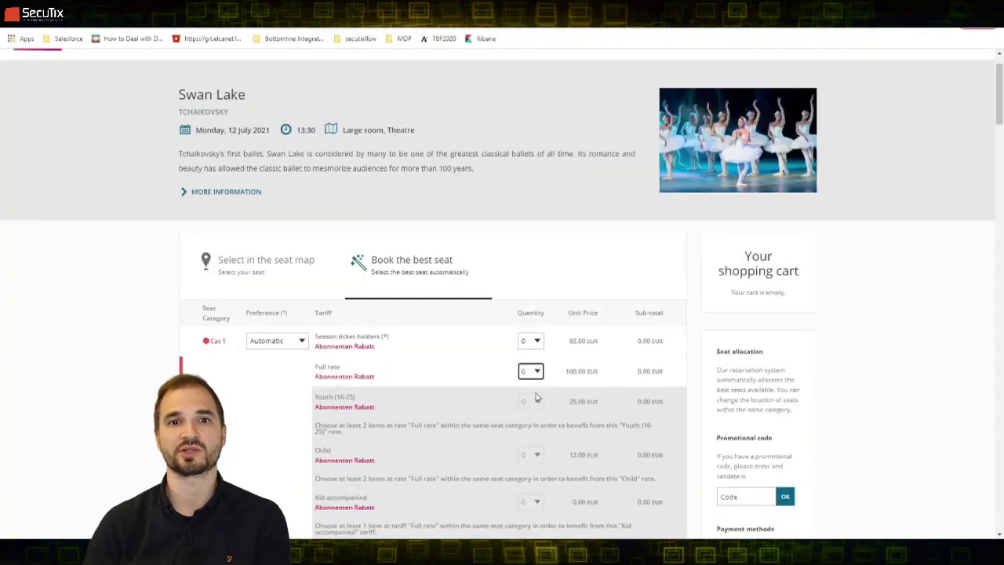
pyautogui.scroll(-15, 588, 380)
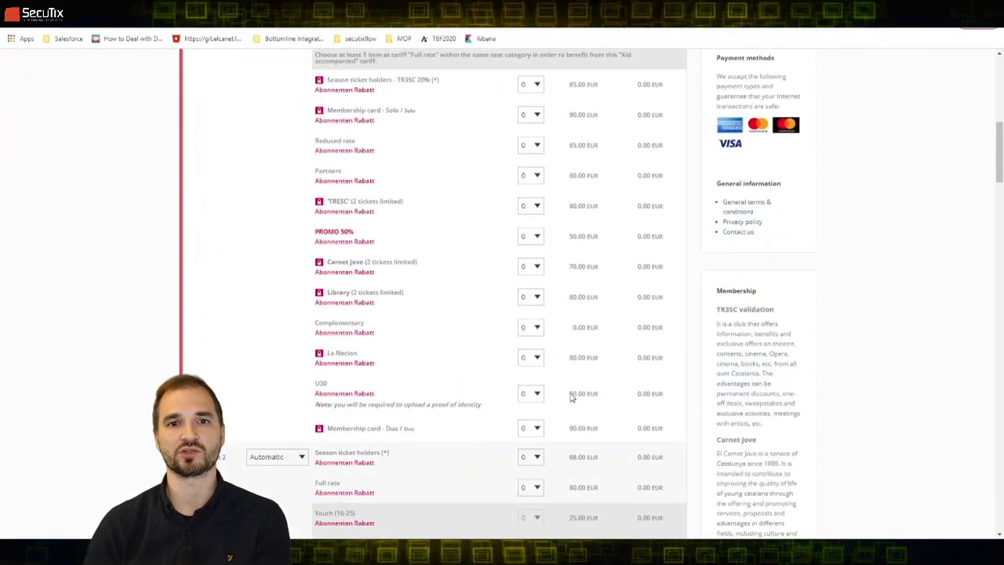
pyautogui.scroll(-10, 611, 403)
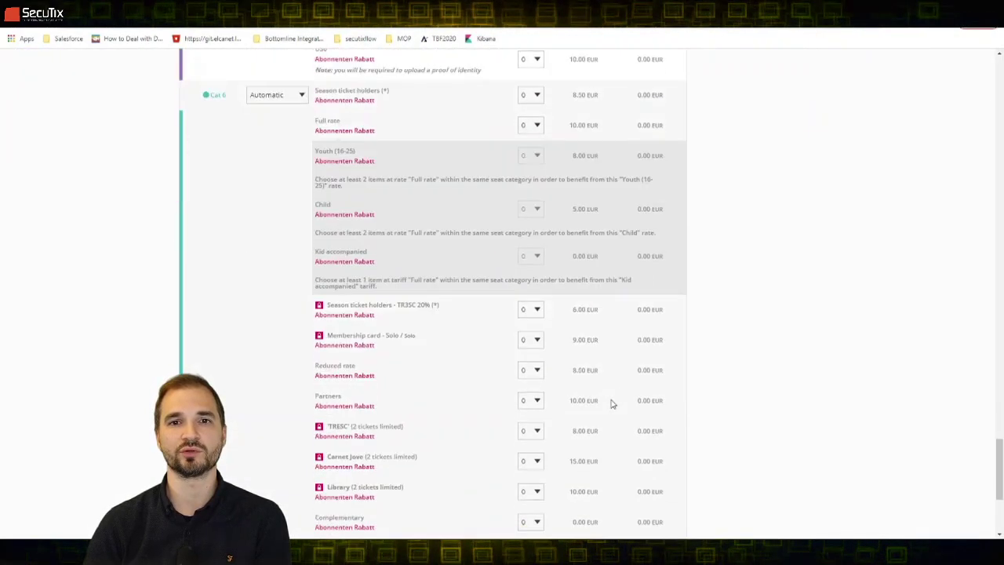
pyautogui.click(616, 408)
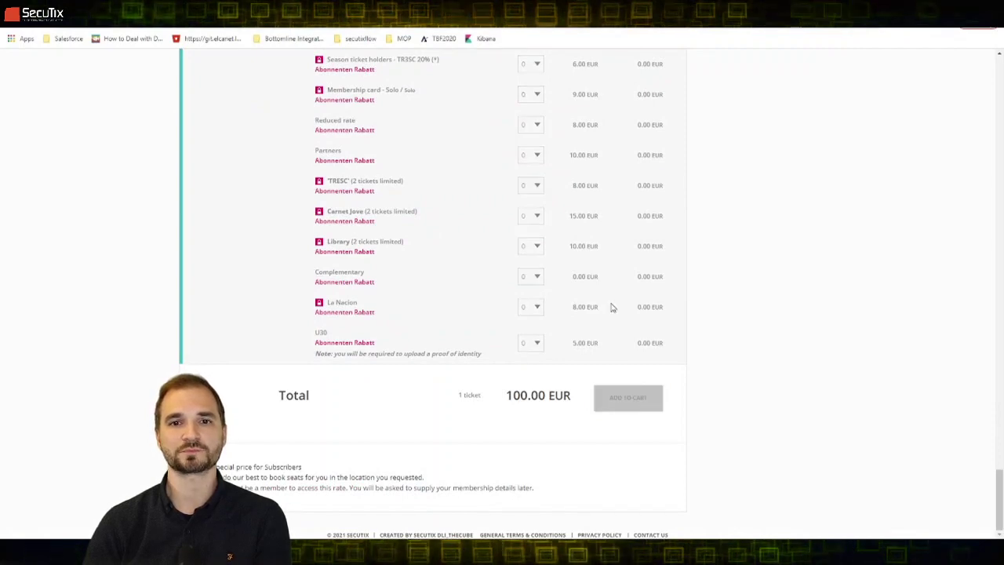
# Check the refunded and new Swan Lake tickets, proceed with the exchange and keep E-ticket as the delivery method.
pyautogui.scroll(-3, 477, 283)
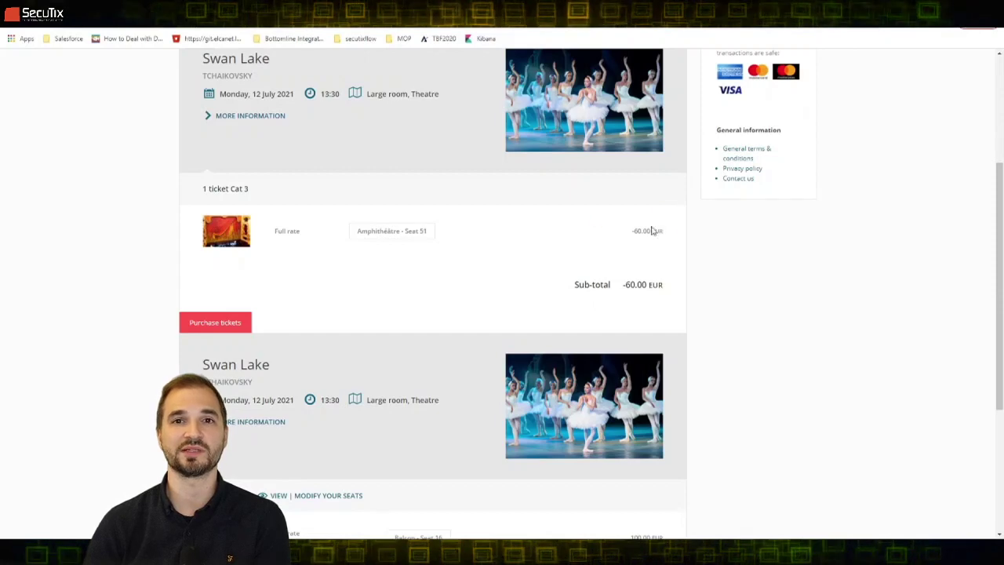
pyautogui.scroll(-2, 506, 313)
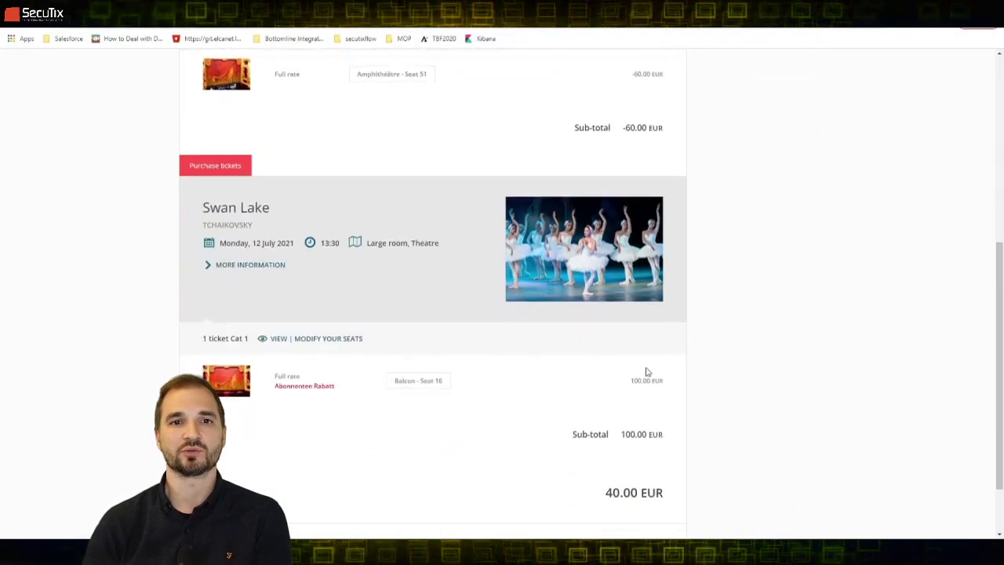
pyautogui.scroll(-1, 601, 377)
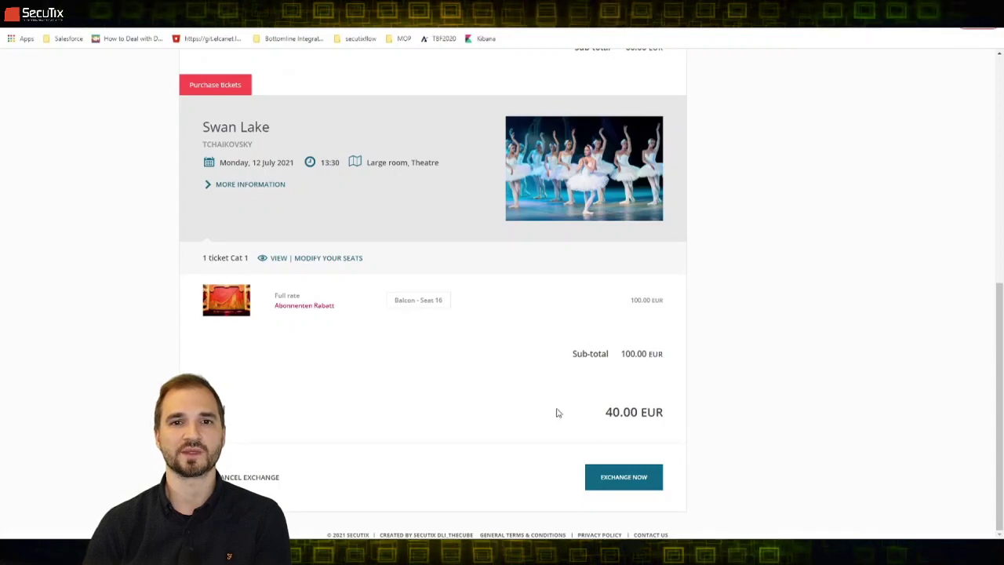
pyautogui.click(635, 491)
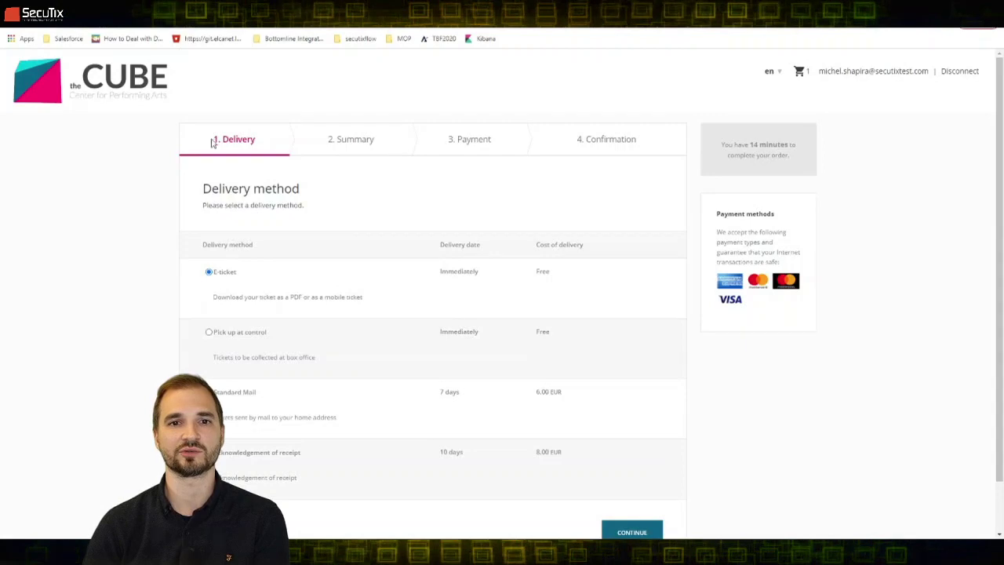
pyautogui.scroll(-1, 560, 399)
pyautogui.click(623, 476)
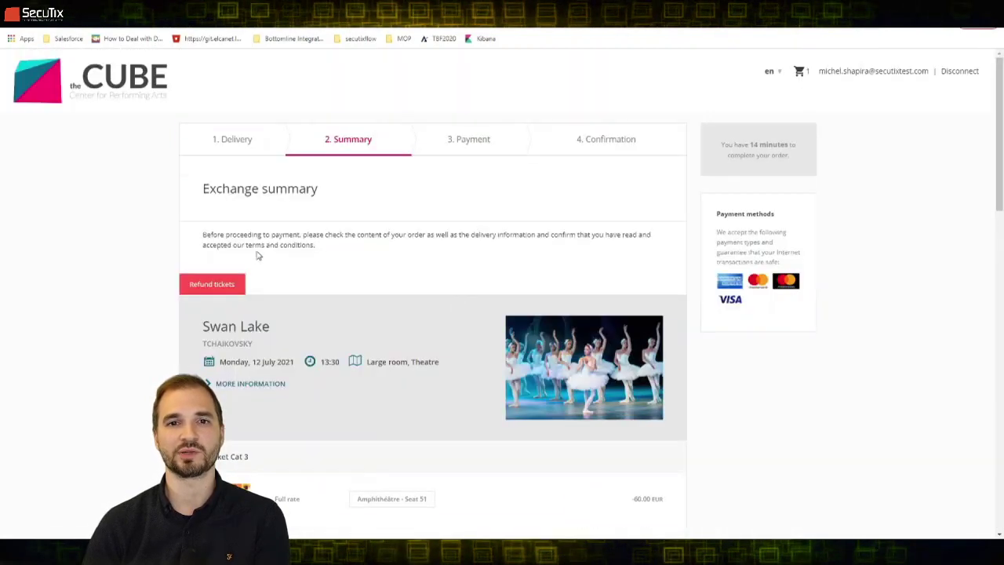
# Review the Swan Lake exchange summary and apply the account balance as a reduction.
pyautogui.scroll(-3, 267, 235)
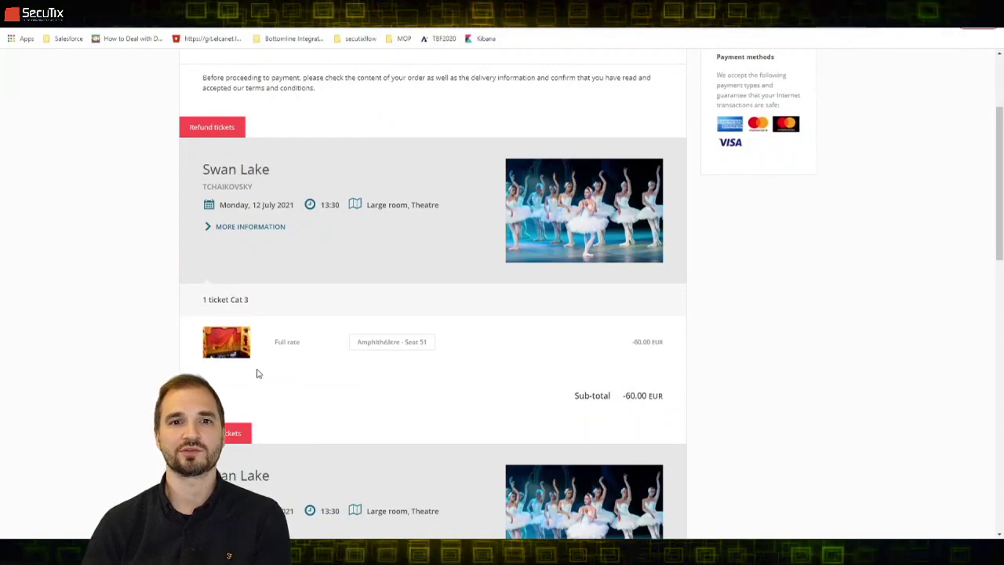
pyautogui.scroll(-3, 368, 340)
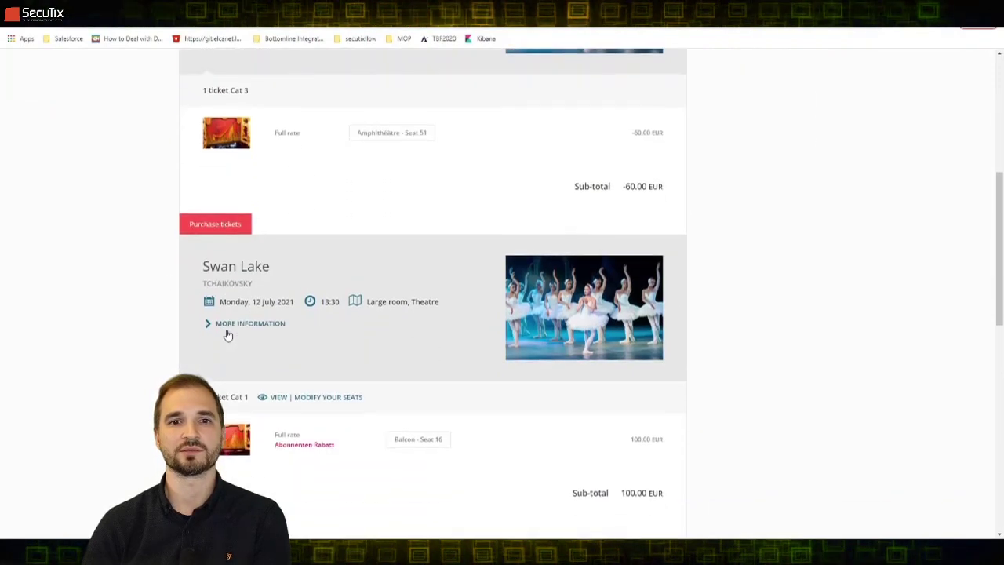
pyautogui.scroll(-3, 354, 405)
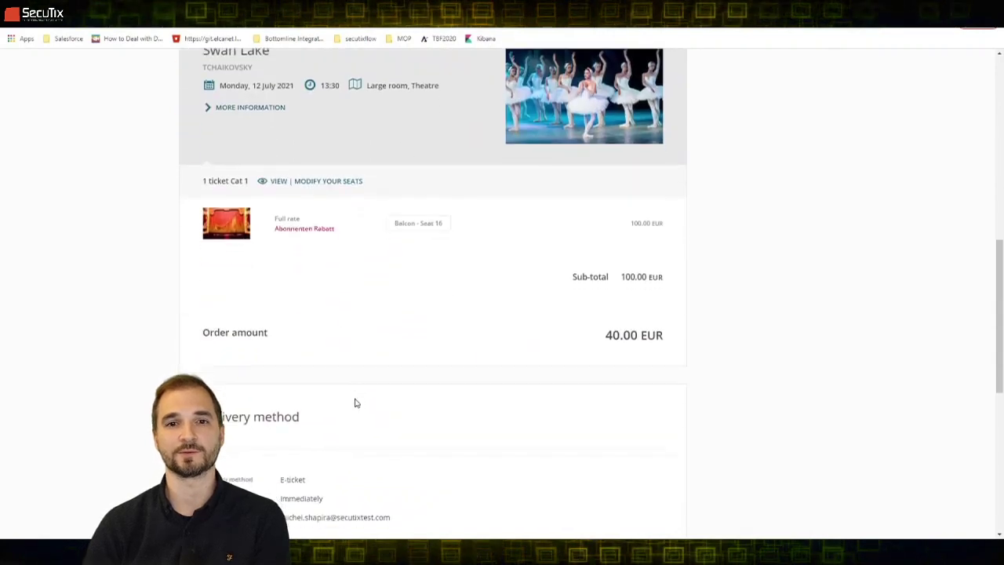
pyautogui.scroll(-5, 354, 403)
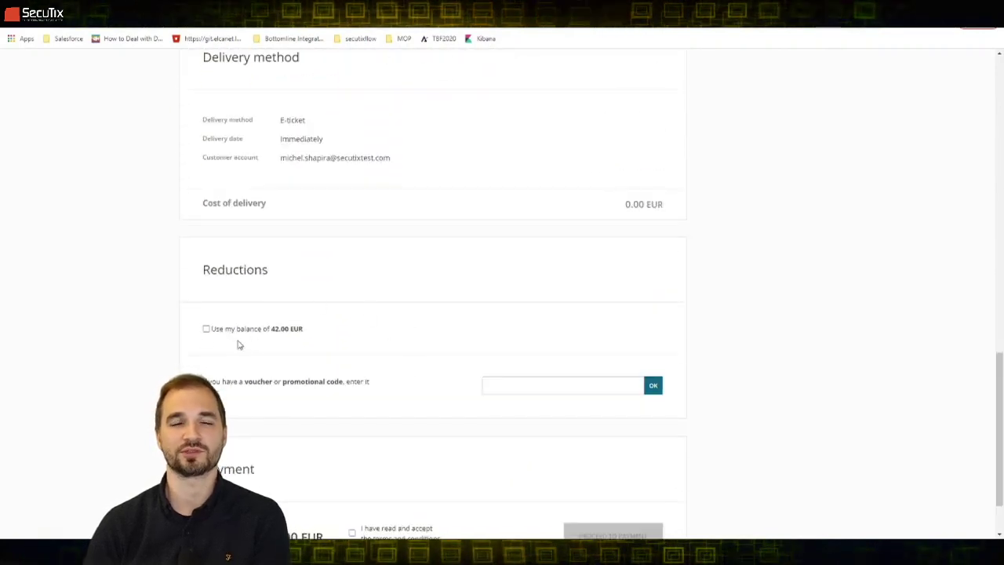
pyautogui.click(206, 329)
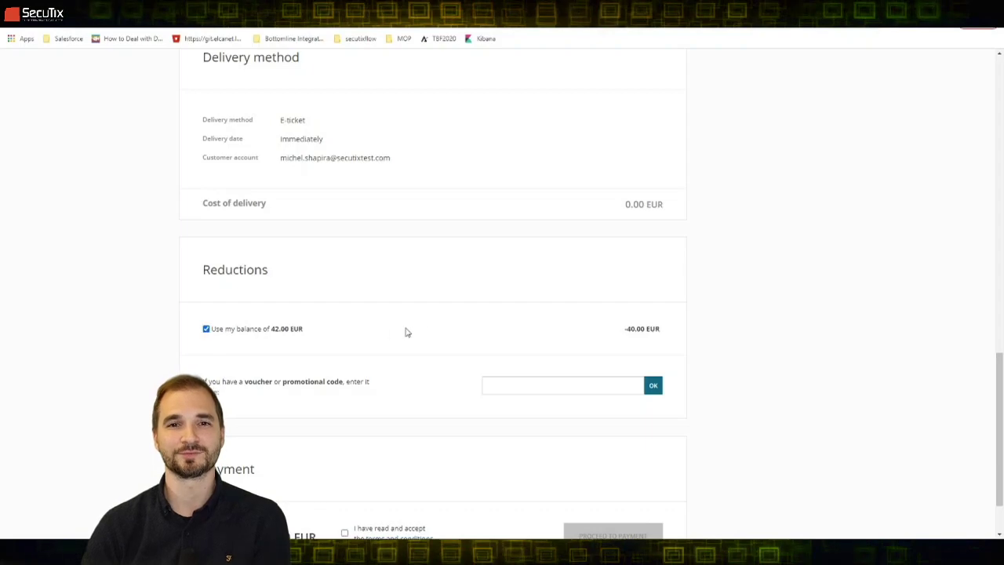
# Accept the terms and conditions and proceed to payment for the Swan Lake exchange.
pyautogui.scroll(-1, 431, 345)
pyautogui.click(345, 456)
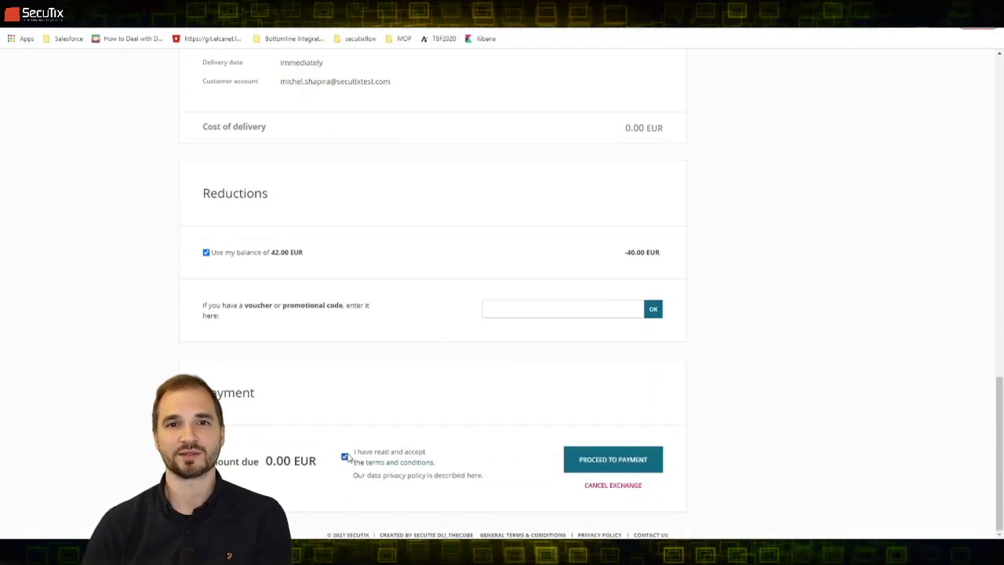
pyautogui.click(631, 465)
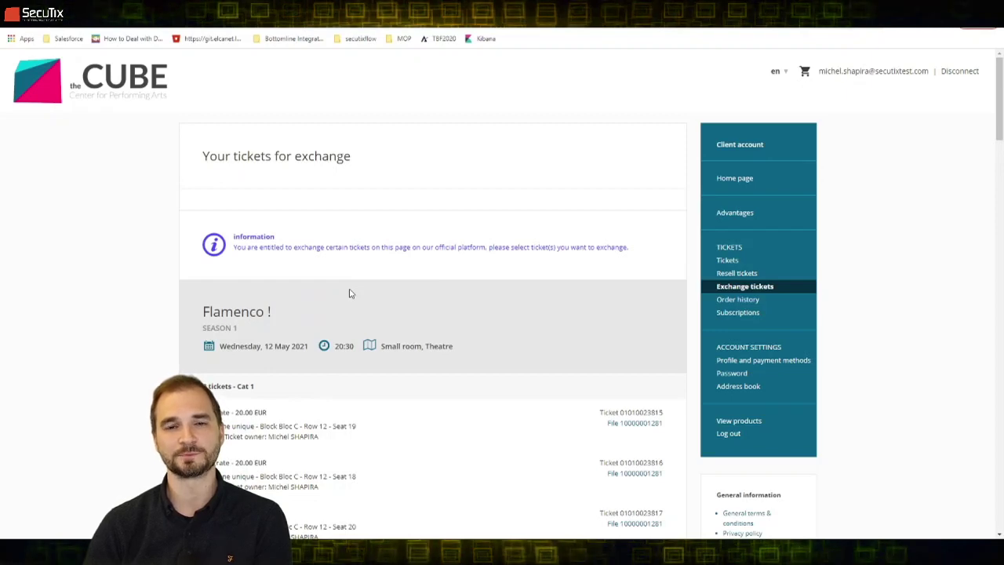
# Start a date/time change for the Flamenco ticket of Wednesday, 12 May 2021 in Block Bloc C - Row 12 - Seat 20.
pyautogui.scroll(-2, 351, 294)
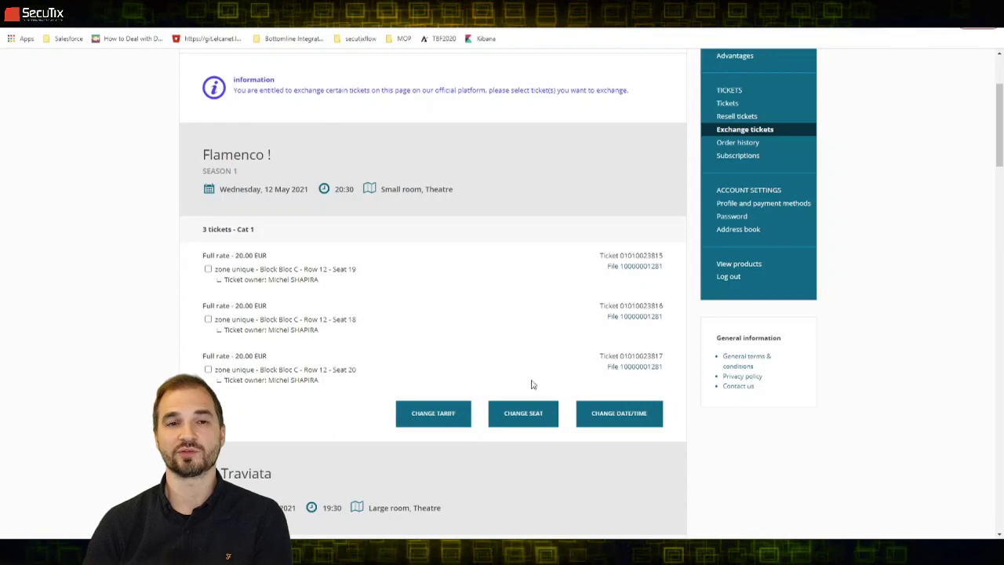
pyautogui.click(598, 415)
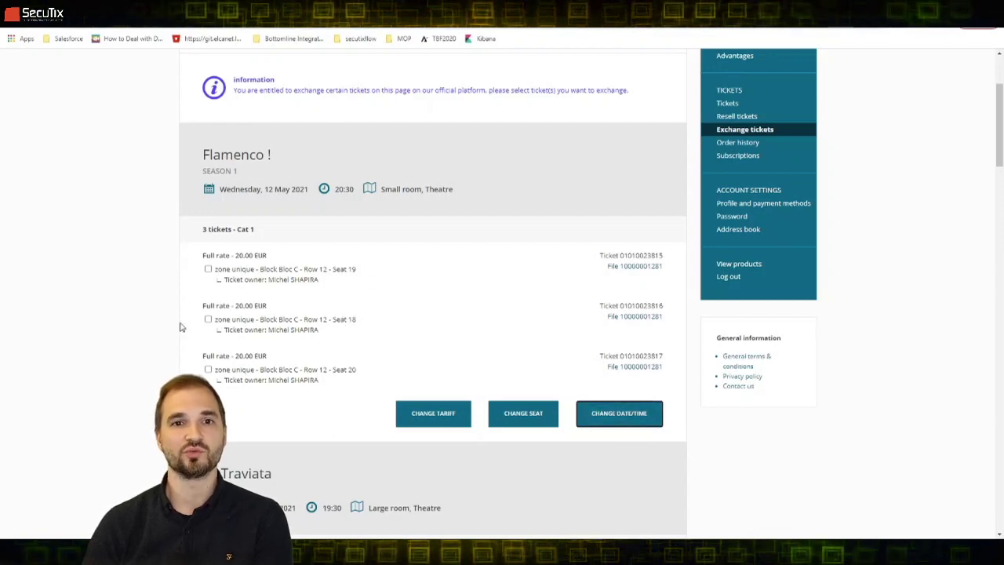
pyautogui.click(210, 370)
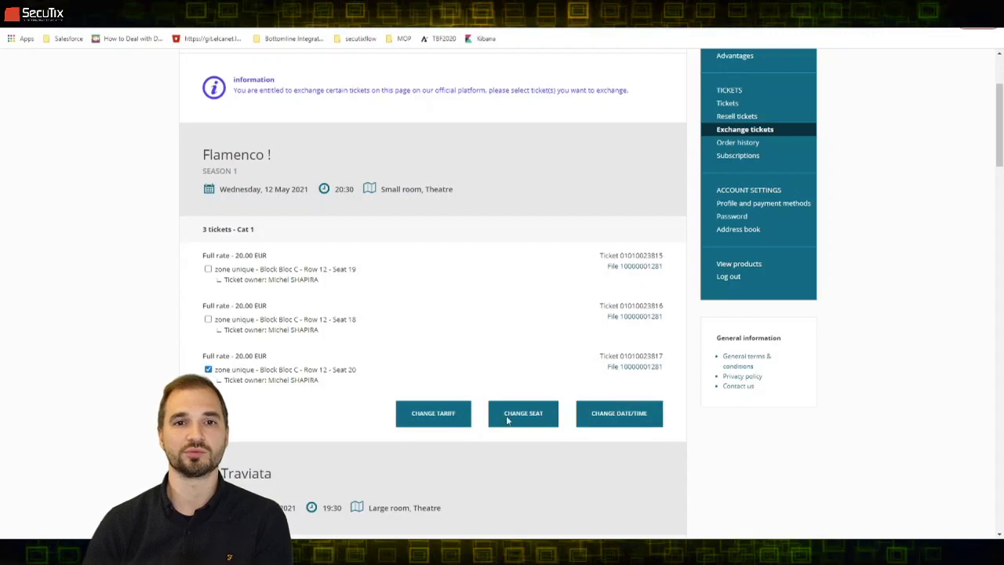
pyautogui.click(589, 415)
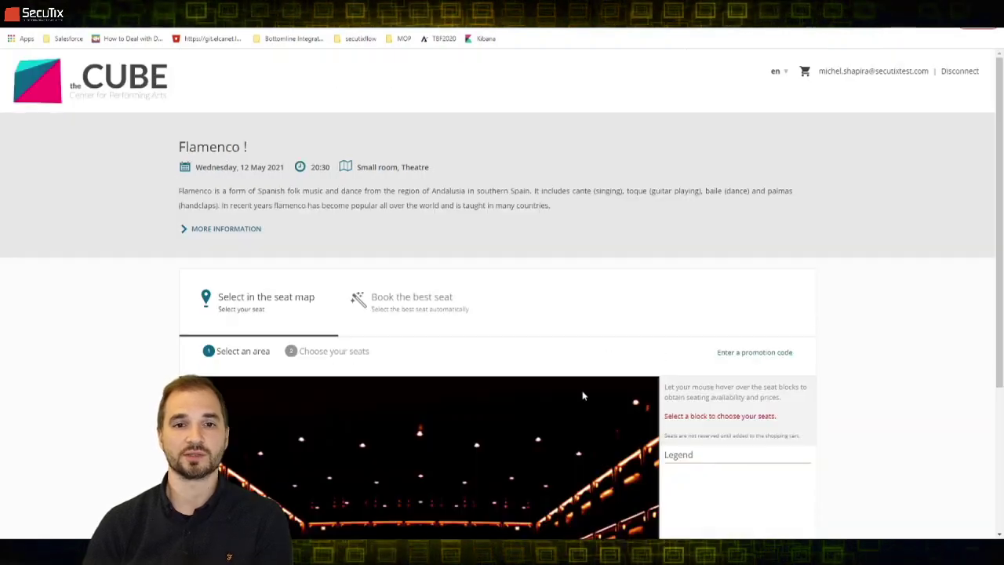
# Look over the Flamenco seat map and the tariffs offered when booking the best seat automatically.
pyautogui.scroll(-3, 501, 424)
pyautogui.scroll(-1, 500, 424)
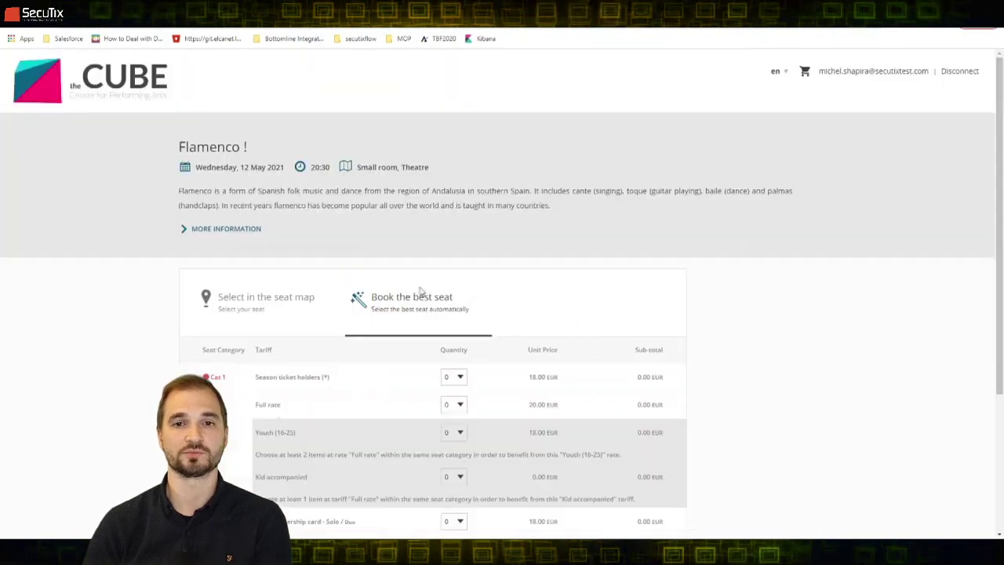
pyautogui.scroll(-2, 471, 314)
pyautogui.scroll(3, 437, 267)
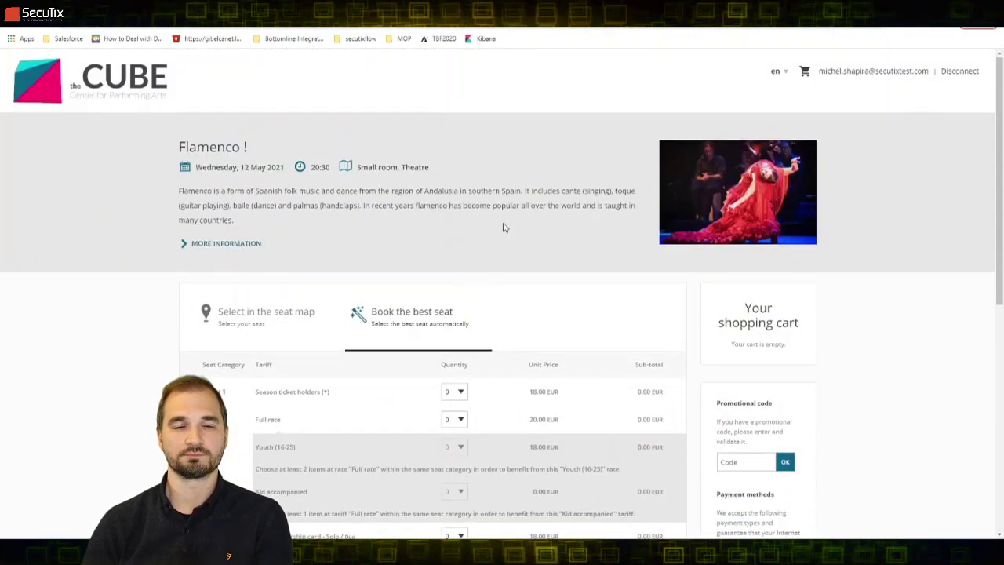